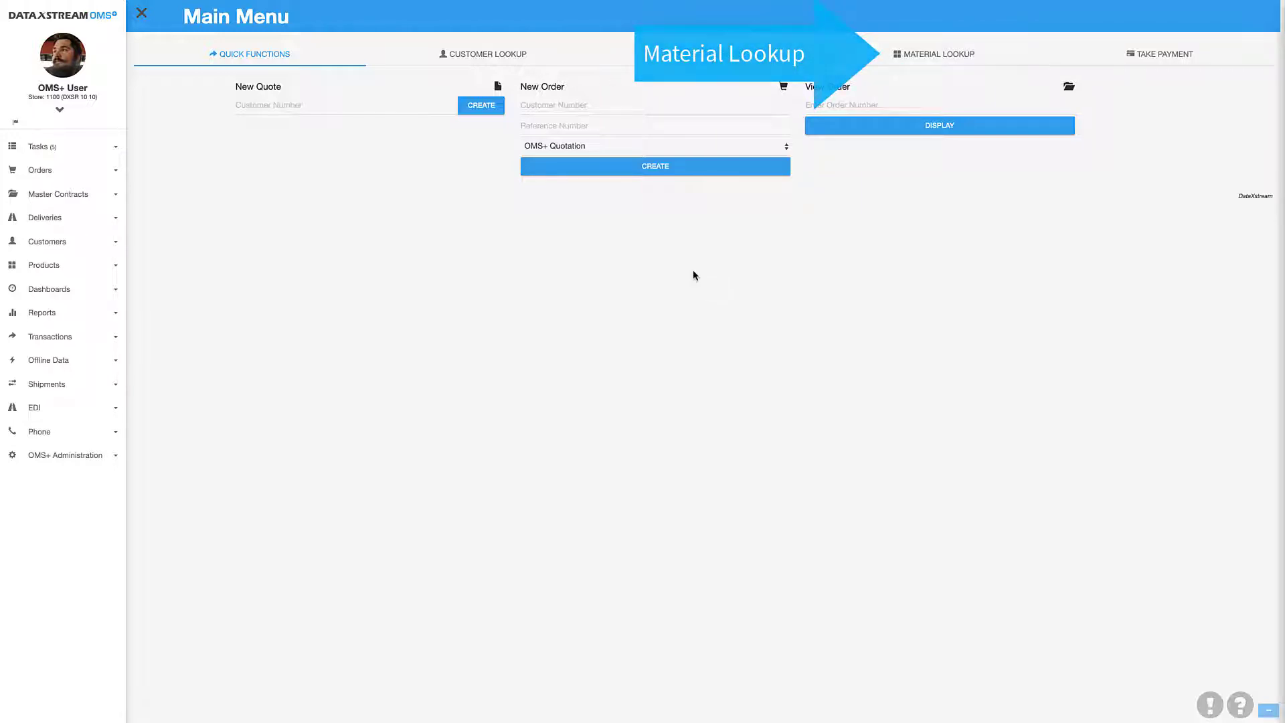
- Search the Material Lookup for 'Radnor' with availability data included
click(897, 52)
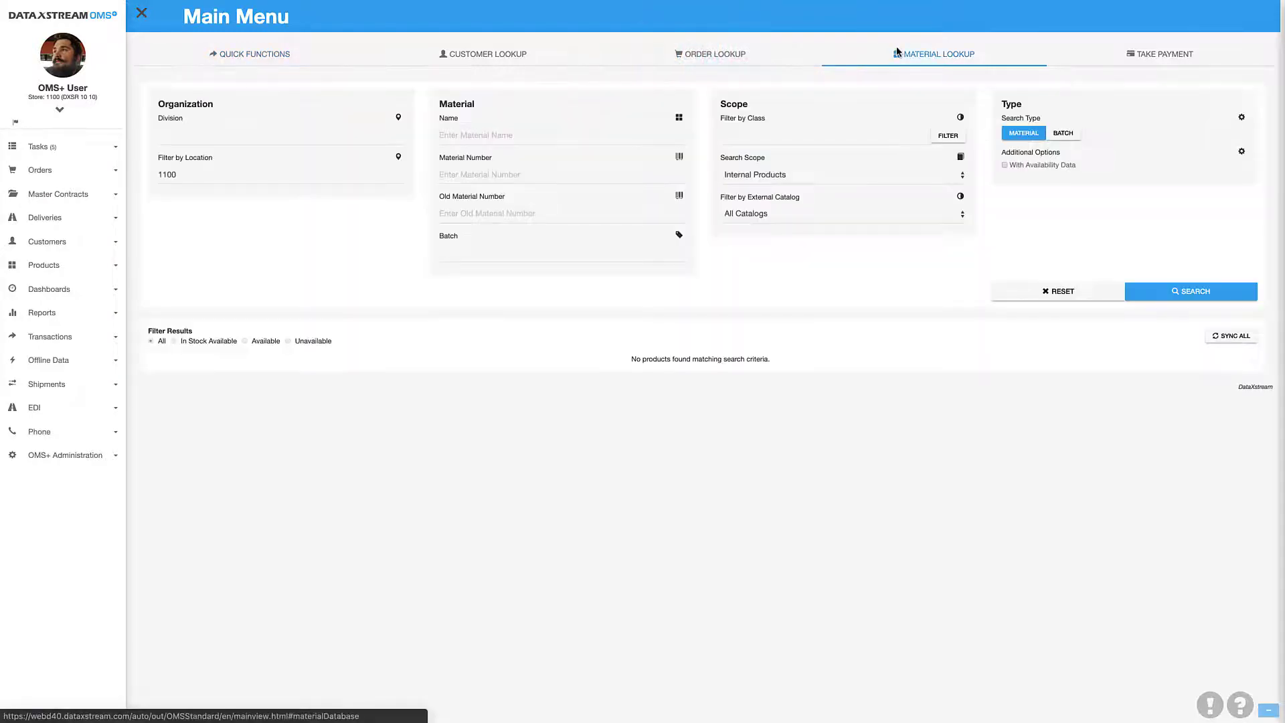
click(575, 136)
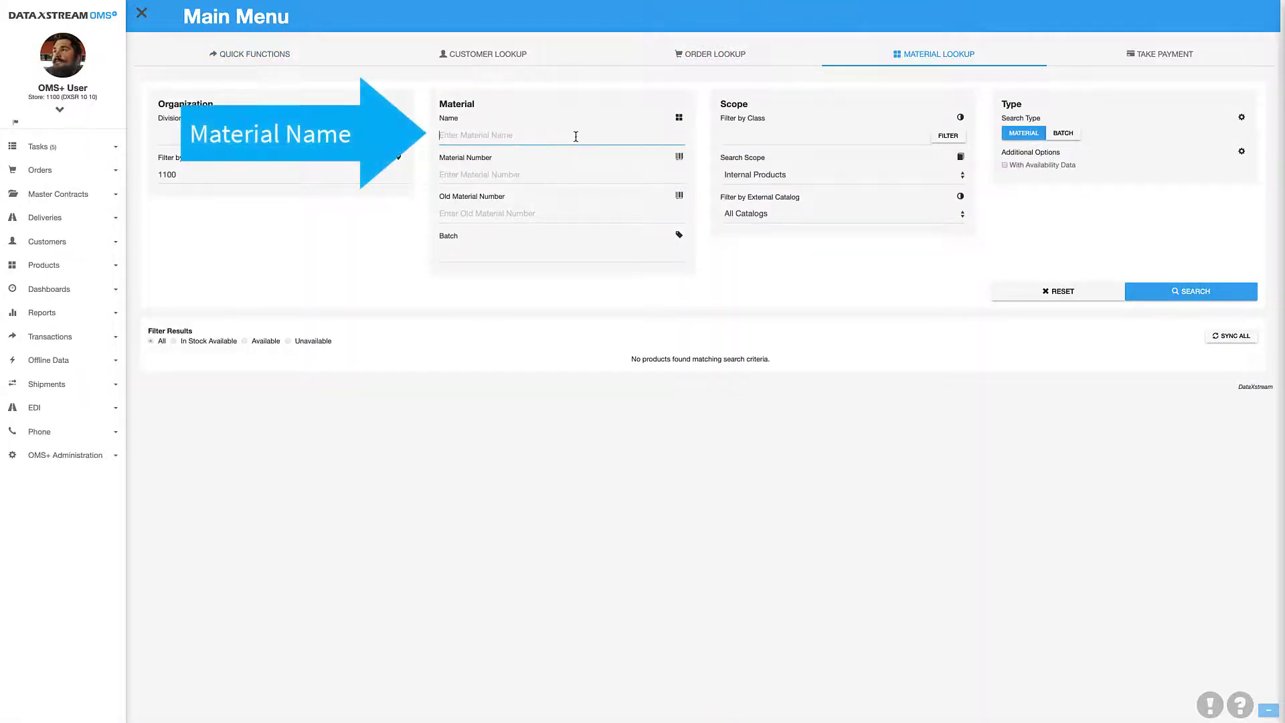
text(Radnor® 2 CY CART WITH PNEUMATIC WHEELS)
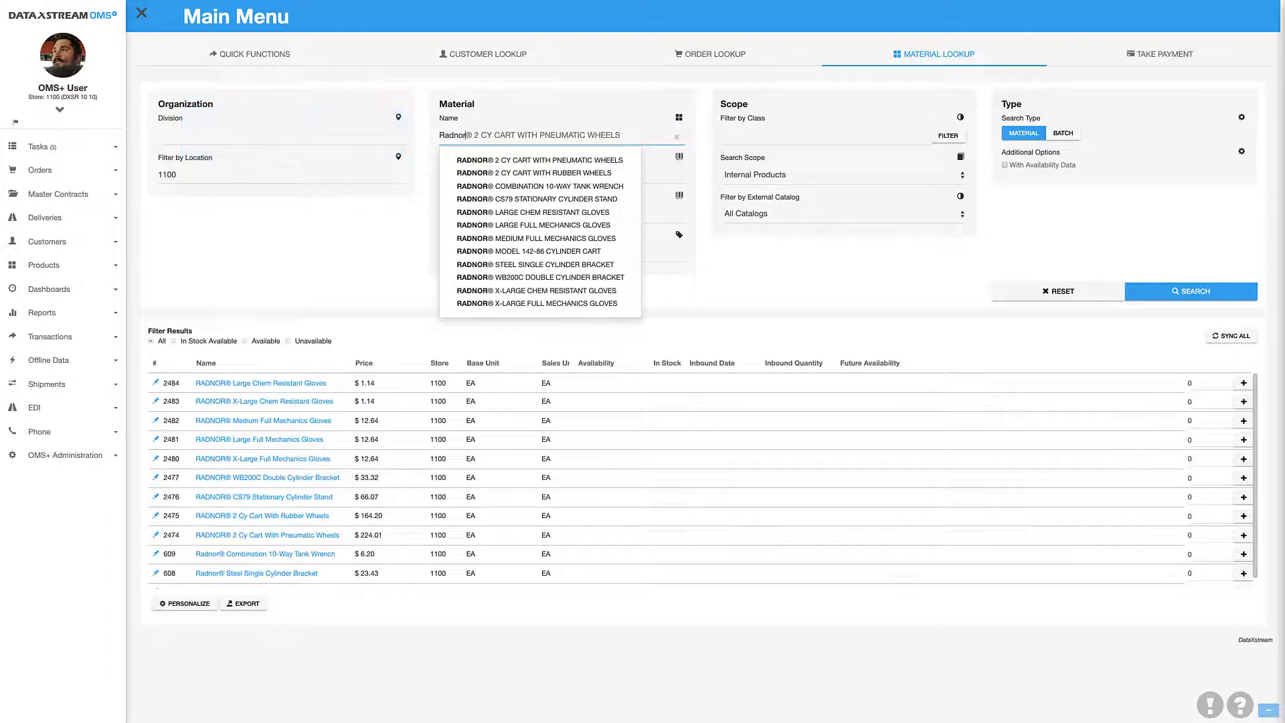
click(1004, 168)
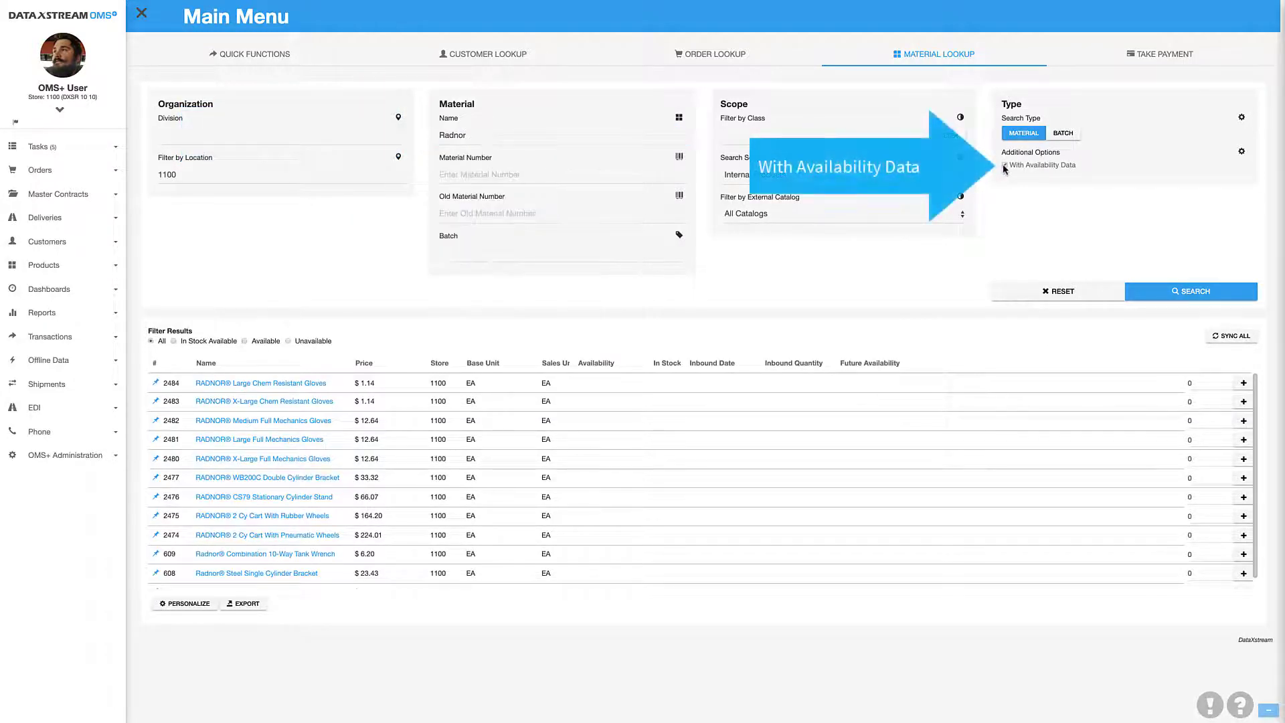
click(1004, 168)
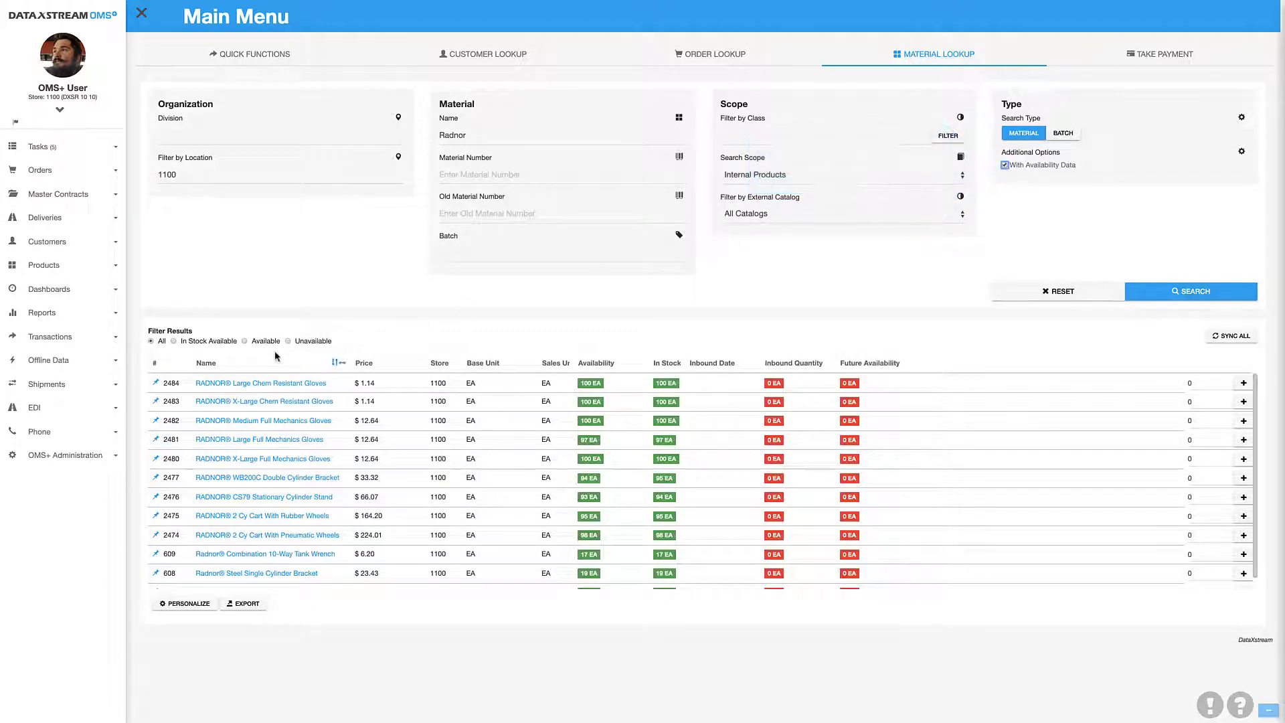
- Filter the results by name 'Cart' and open the 2 Cy Cart With Pneumatic Wheels
click(247, 359)
text(C)
text(art)
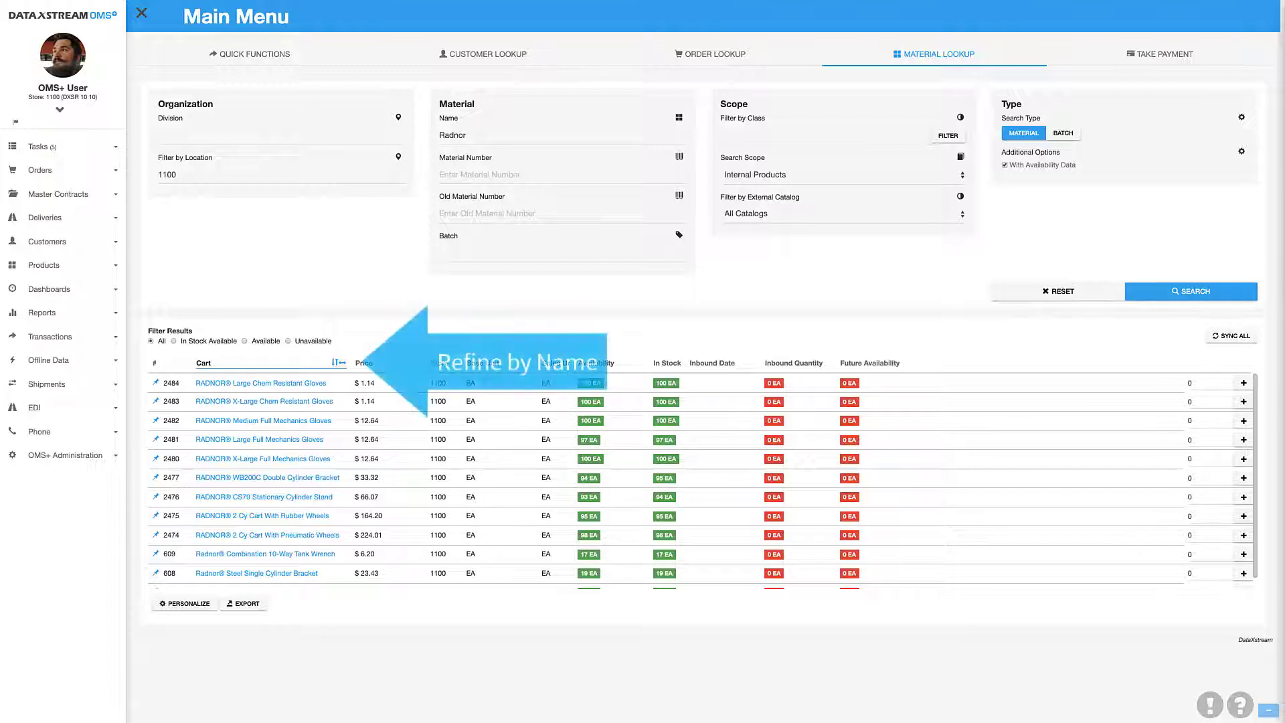
key(Return)
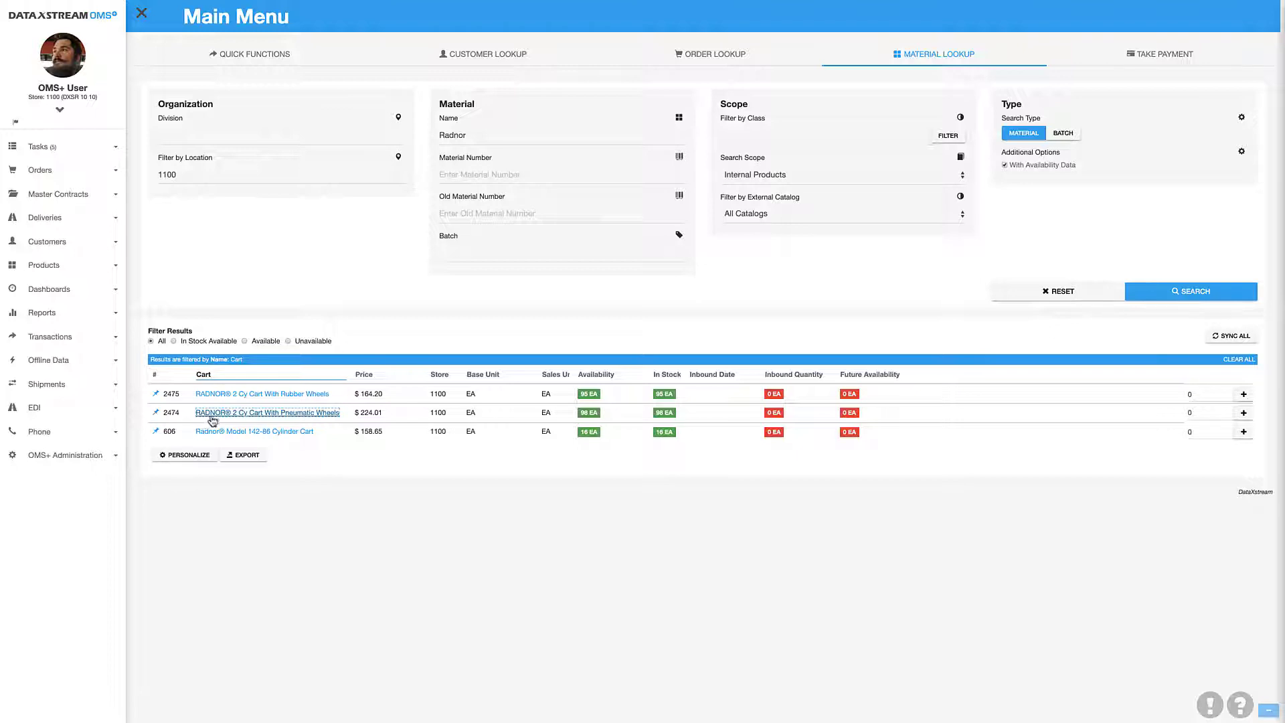
click(213, 415)
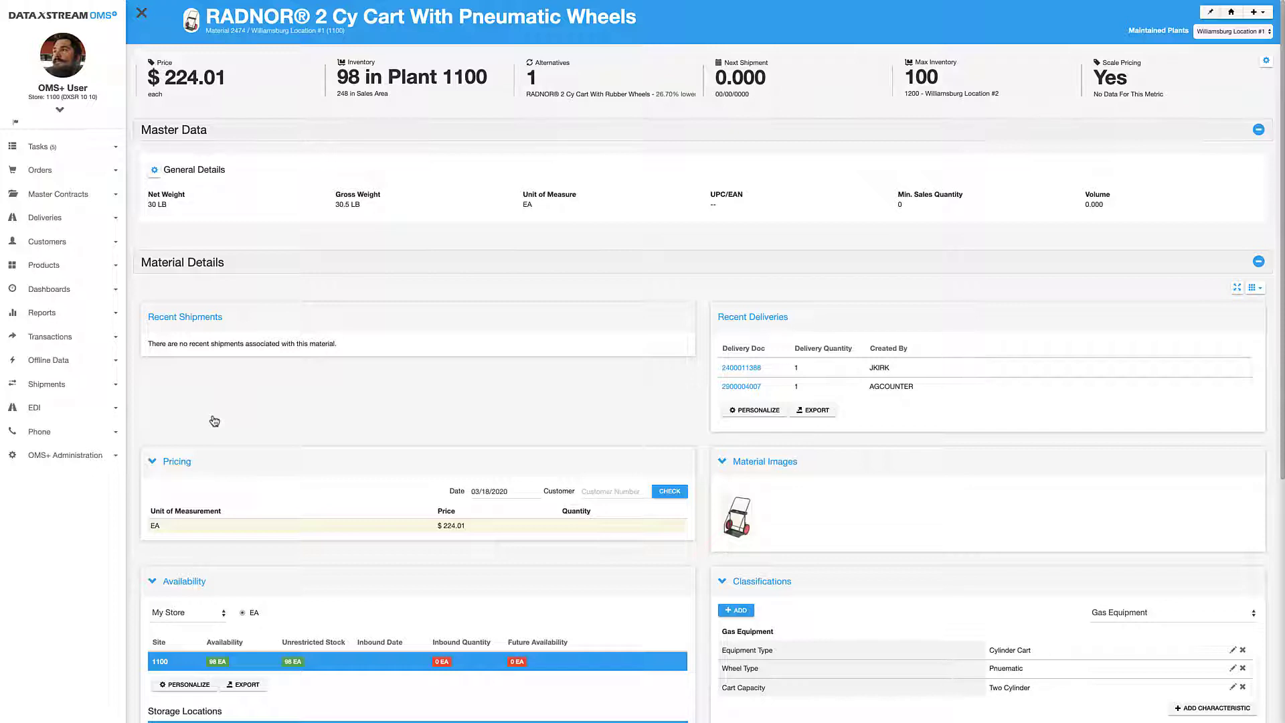
scroll(213, 420, down, 1)
scroll(214, 420, down, 3)
scroll(214, 420, down, 1)
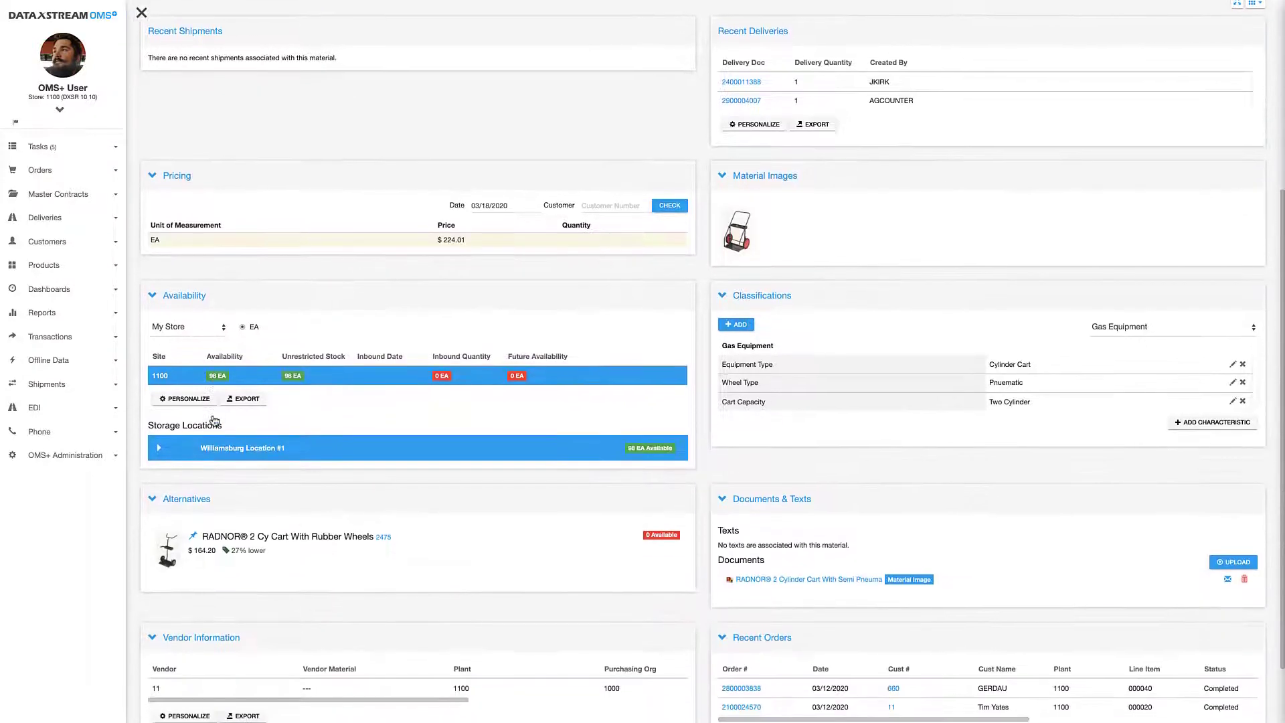
scroll(214, 420, down, 1)
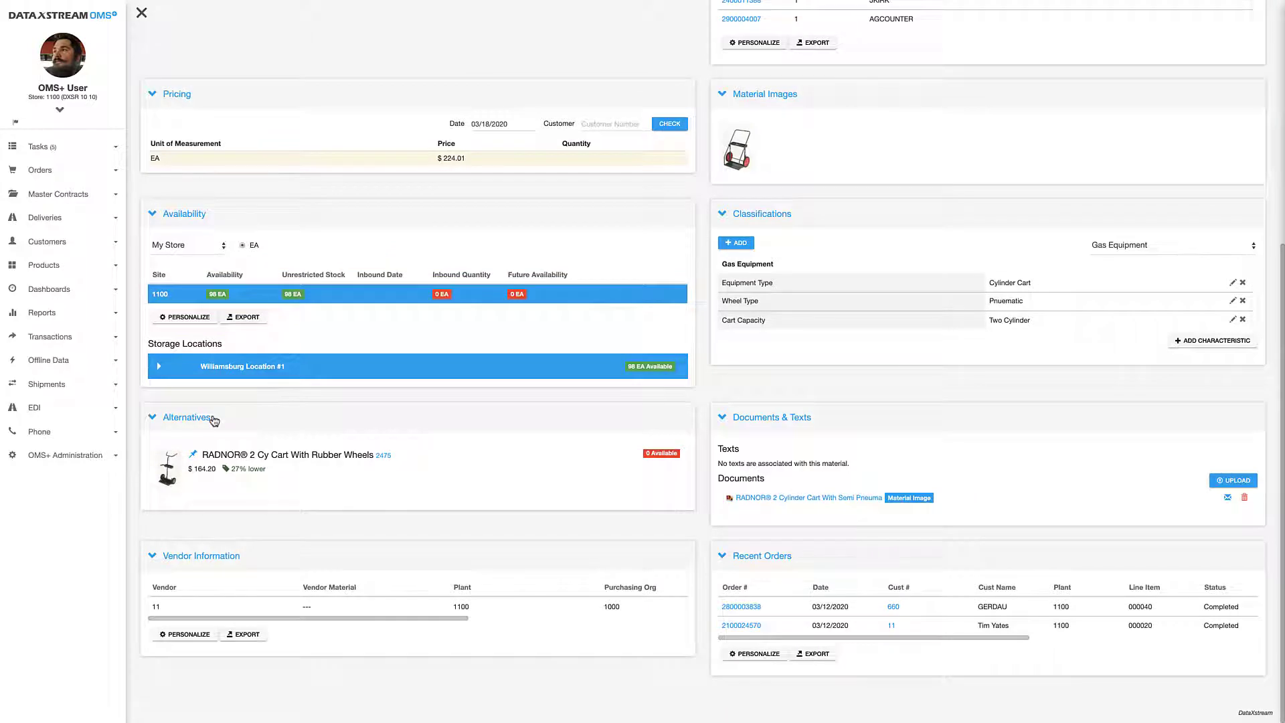
scroll(213, 421, up, 2)
scroll(214, 421, up, 1)
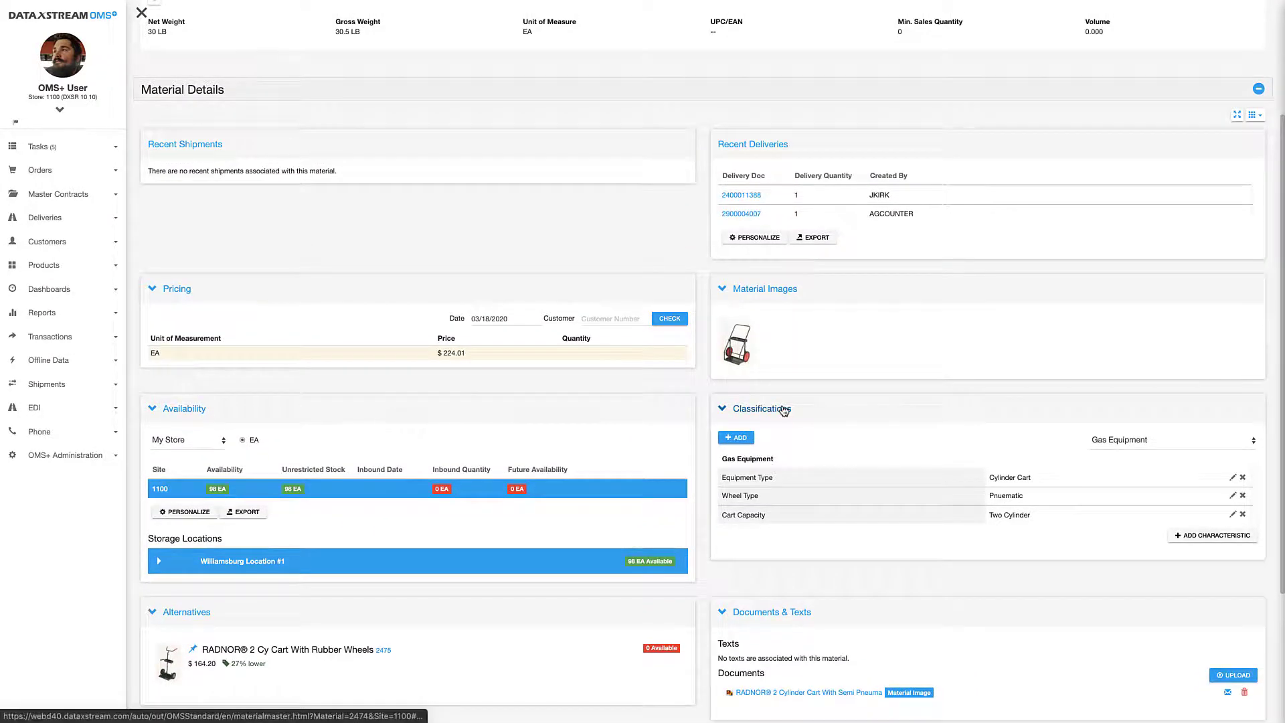
- Collapse the Classifications, Images, Alternatives, Availability, Pricing, Documents, Vendor and Orders panels
click(784, 409)
click(780, 293)
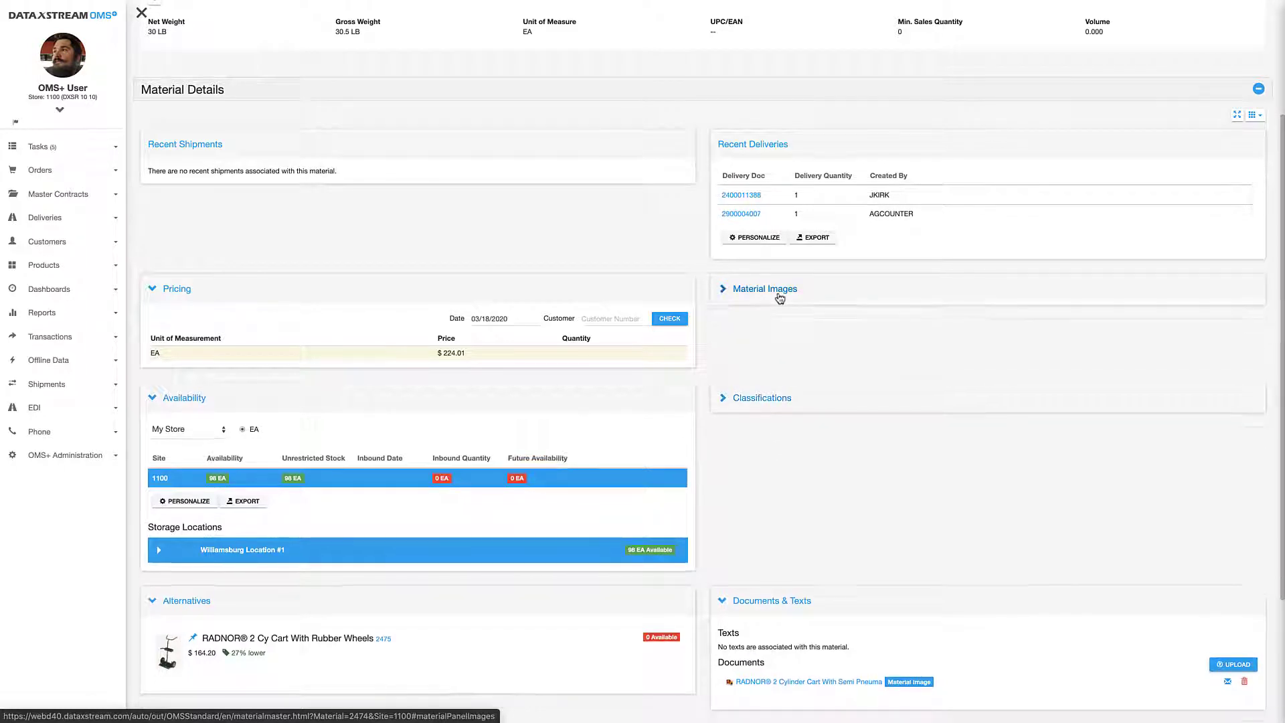
click(335, 600)
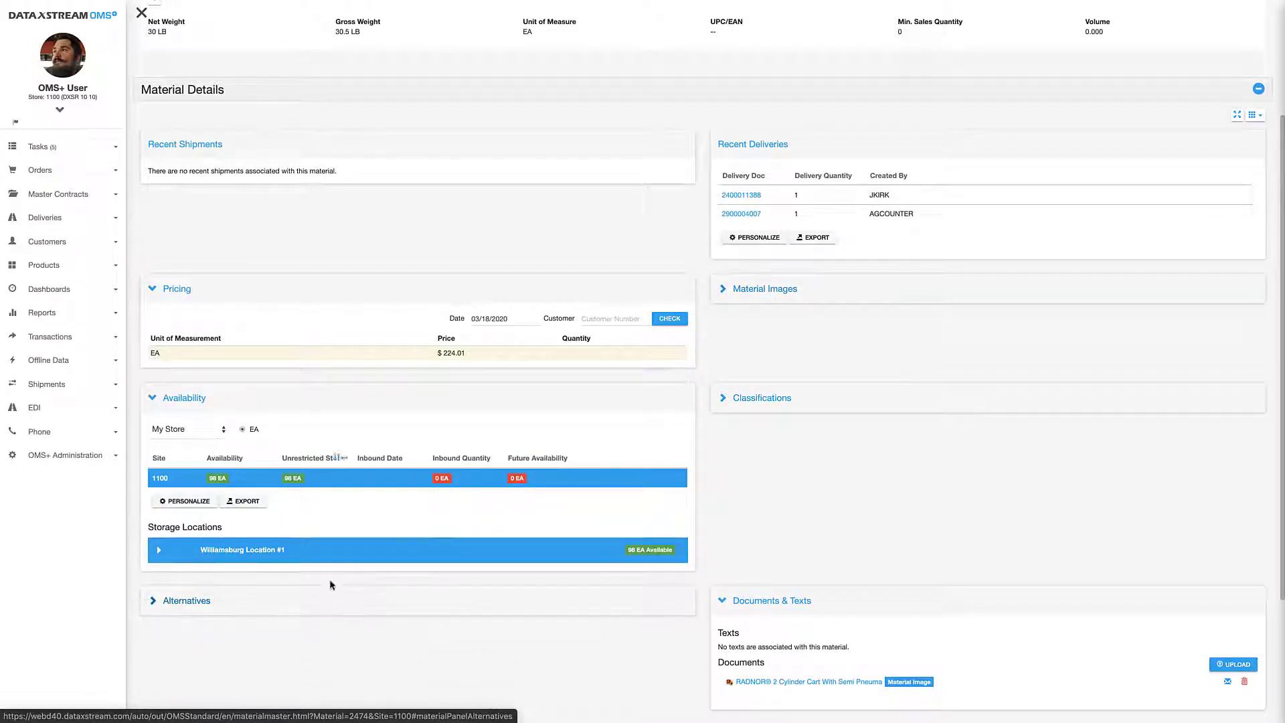
click(266, 401)
click(262, 293)
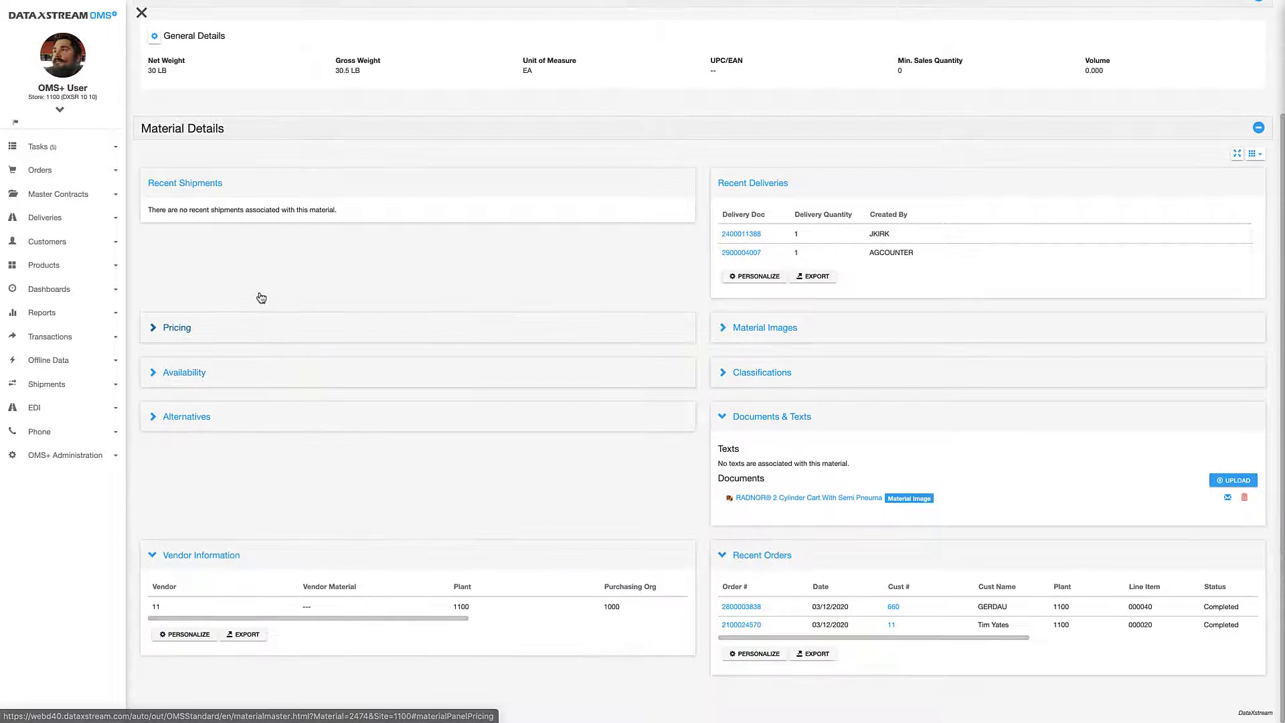
click(721, 417)
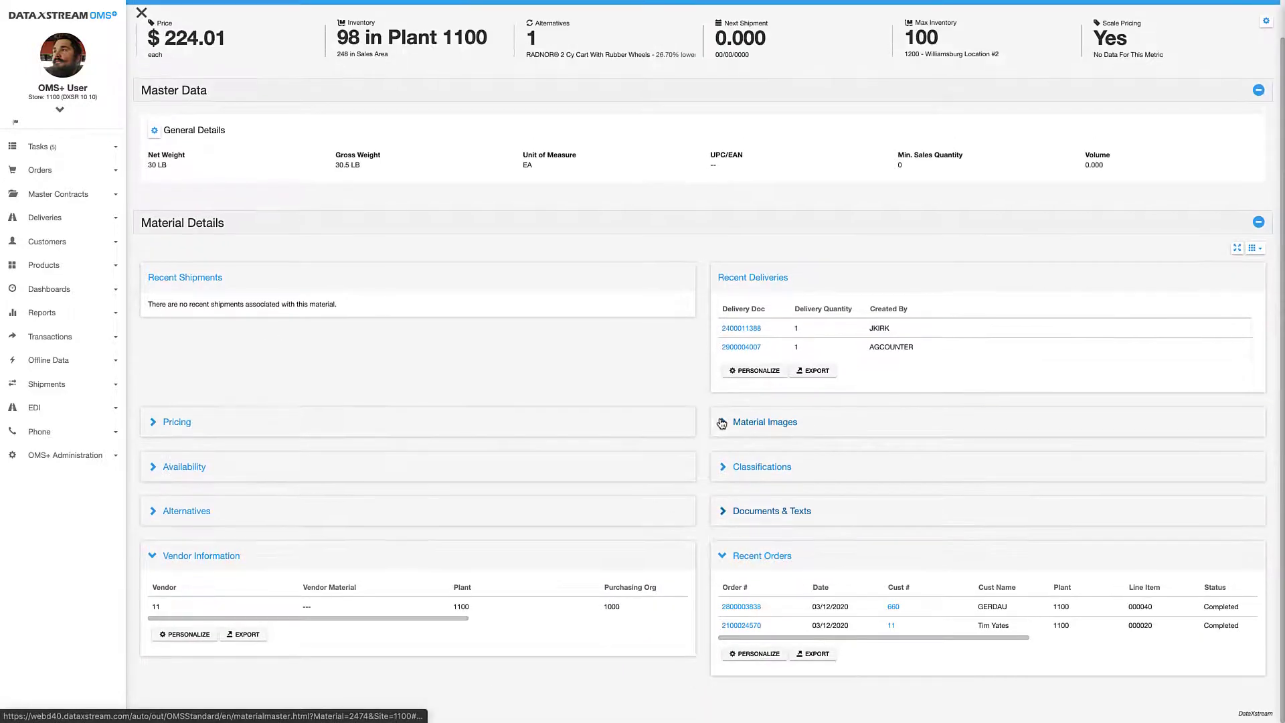
click(427, 560)
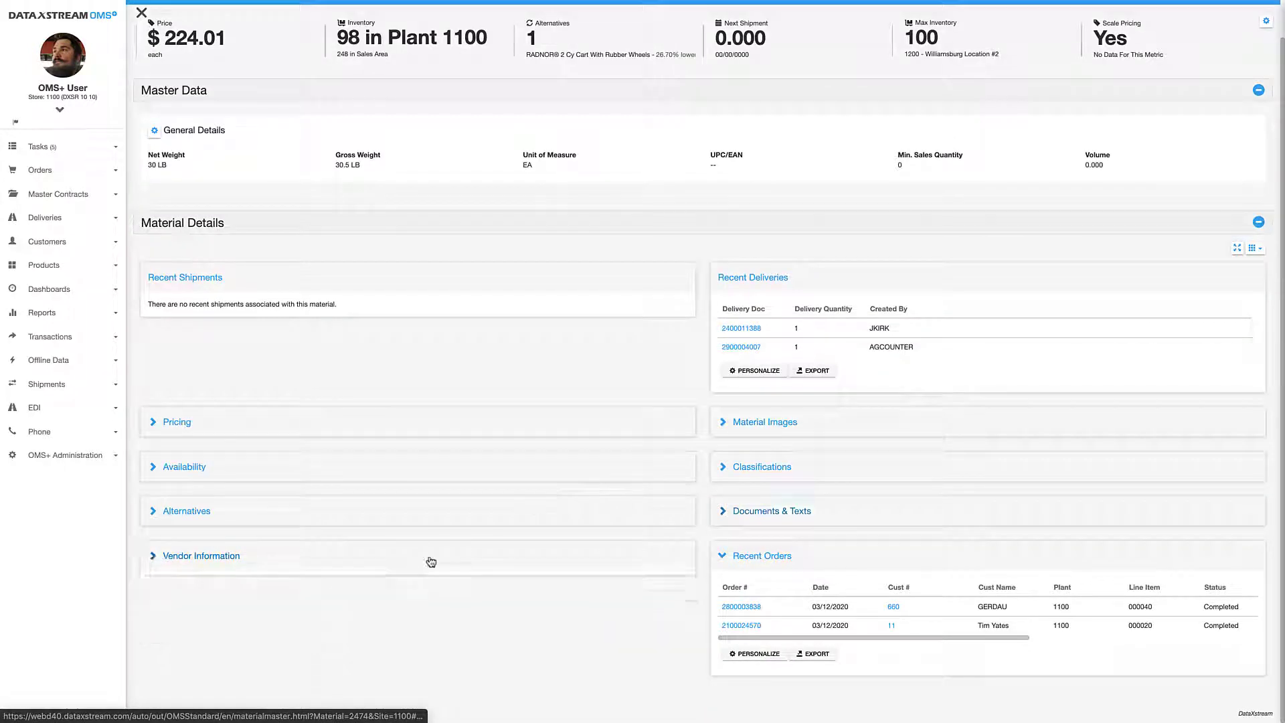
click(775, 558)
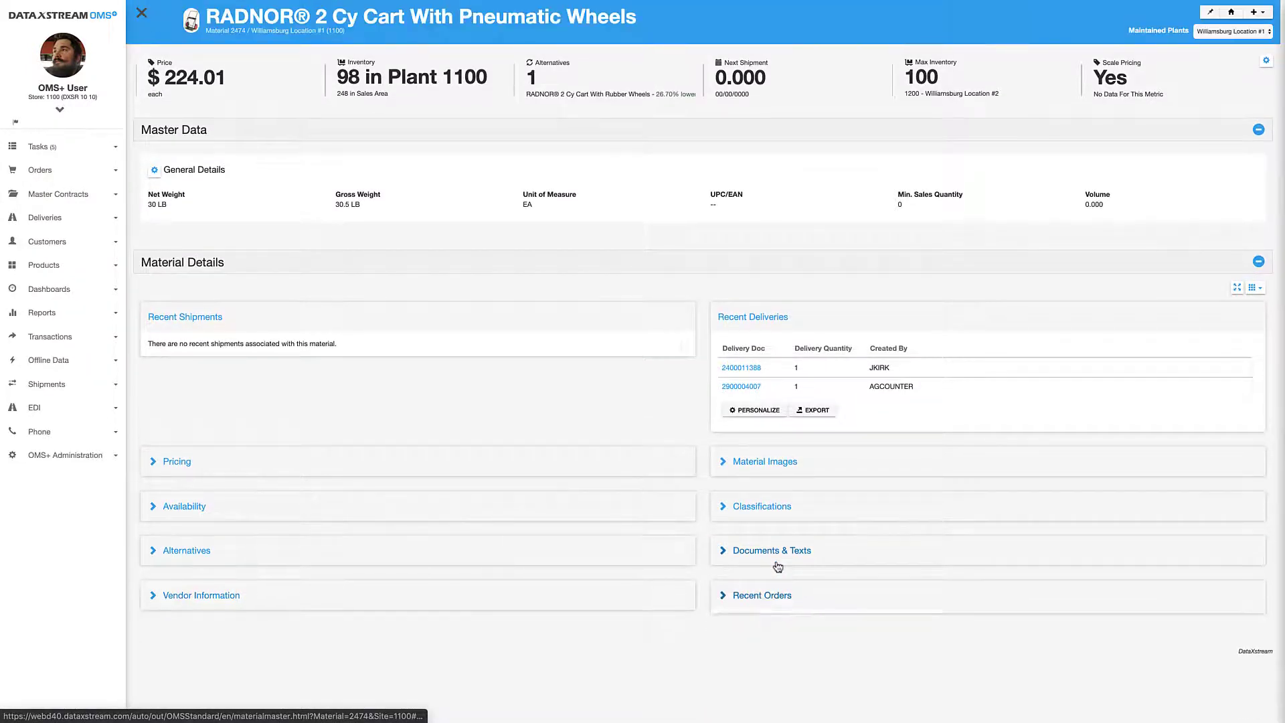
- Hide all panels except Alternatives and Availability via Toggle Data Panels, then expand both
click(1254, 289)
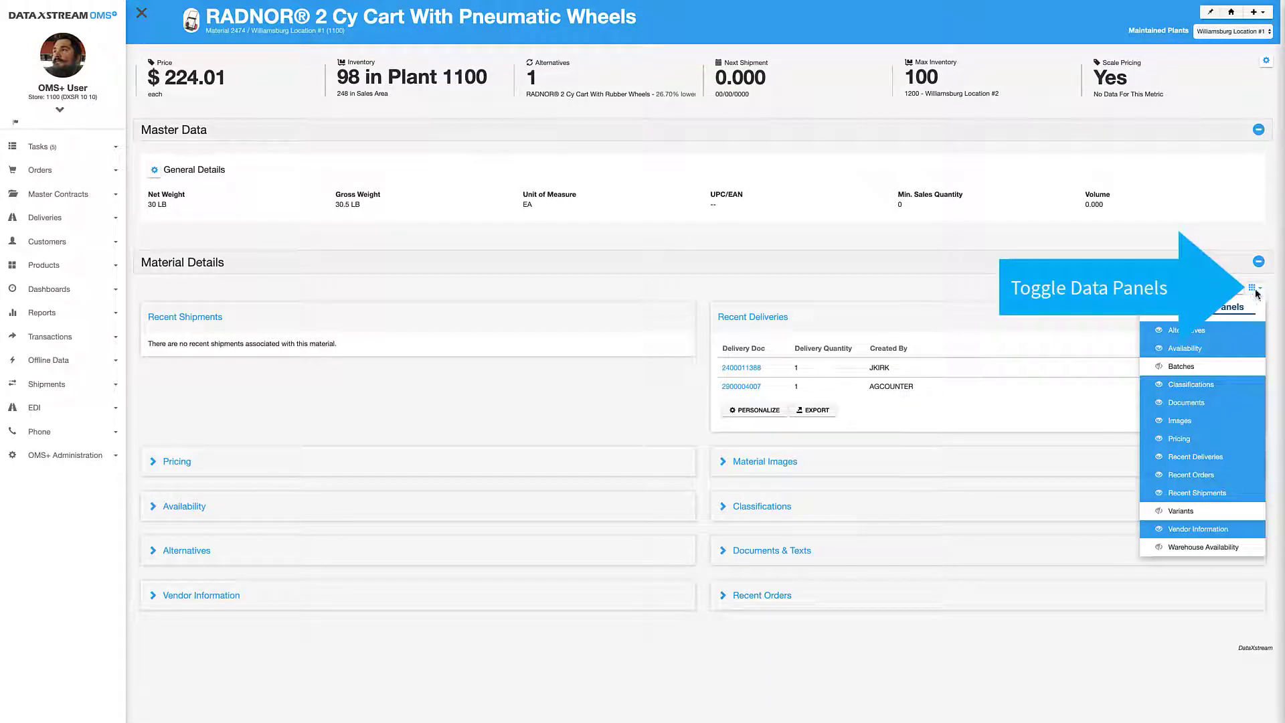
click(1208, 385)
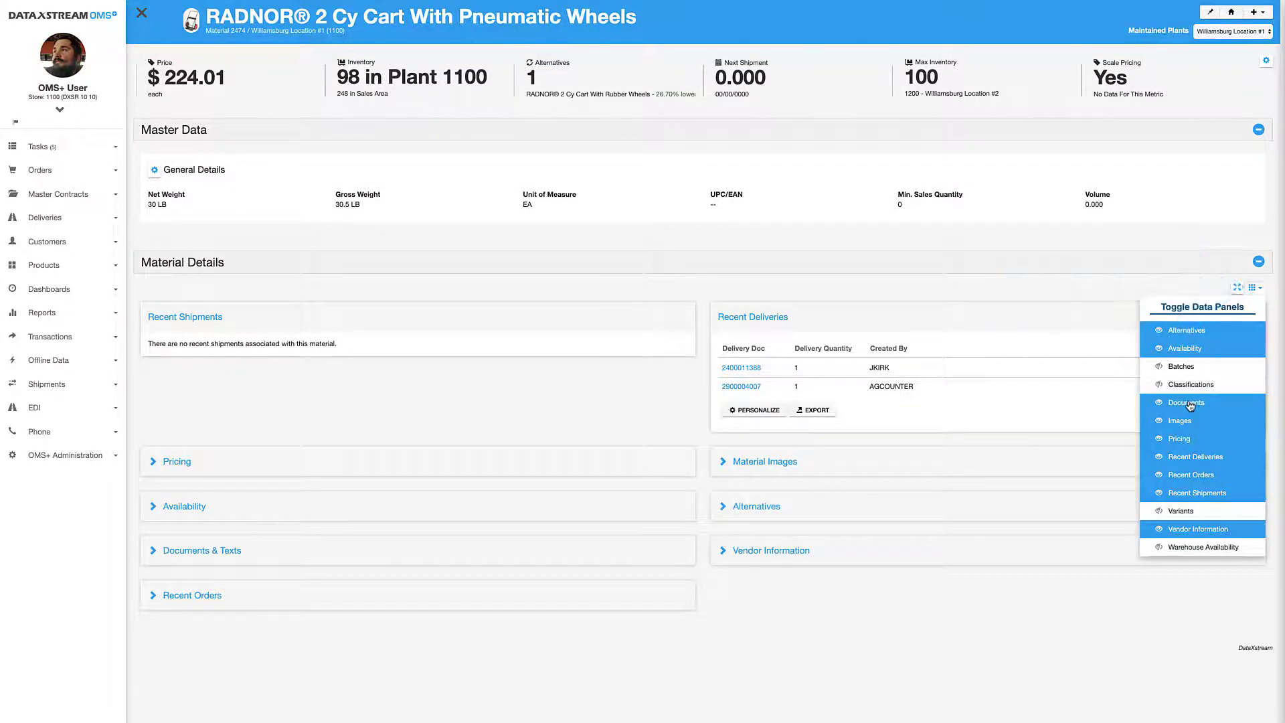
click(1199, 402)
click(1182, 421)
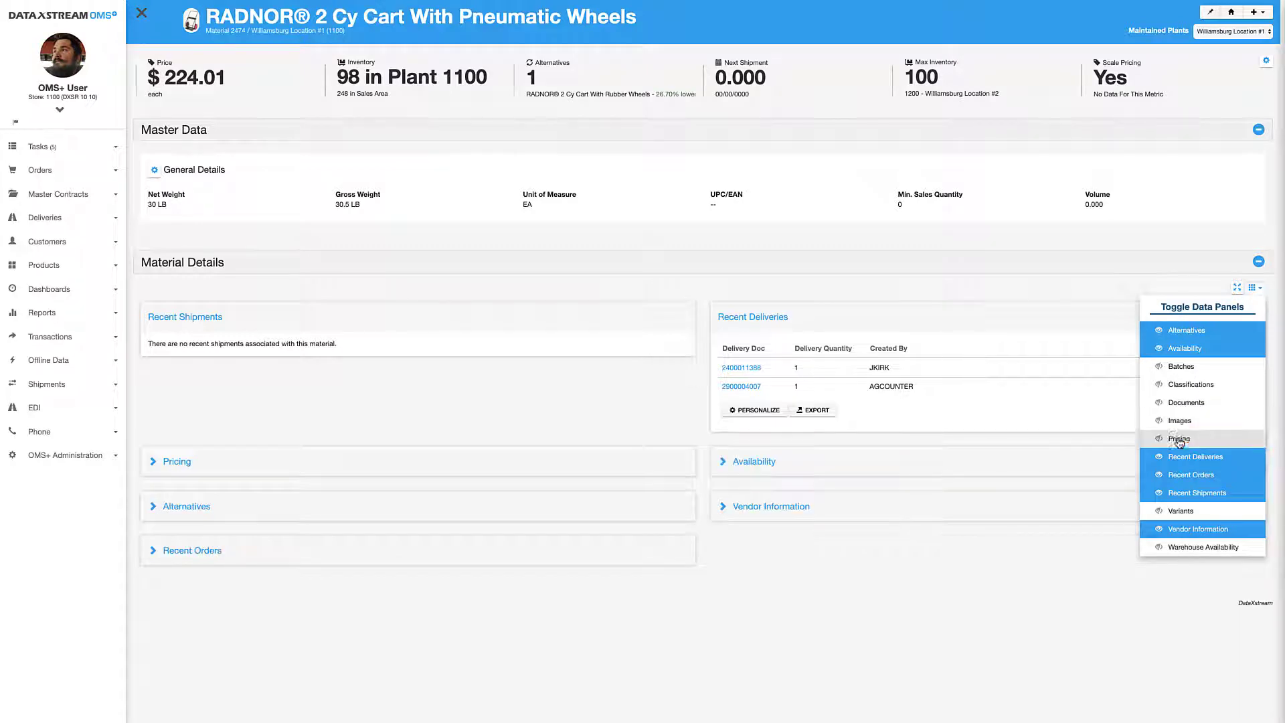
click(1181, 457)
click(1178, 474)
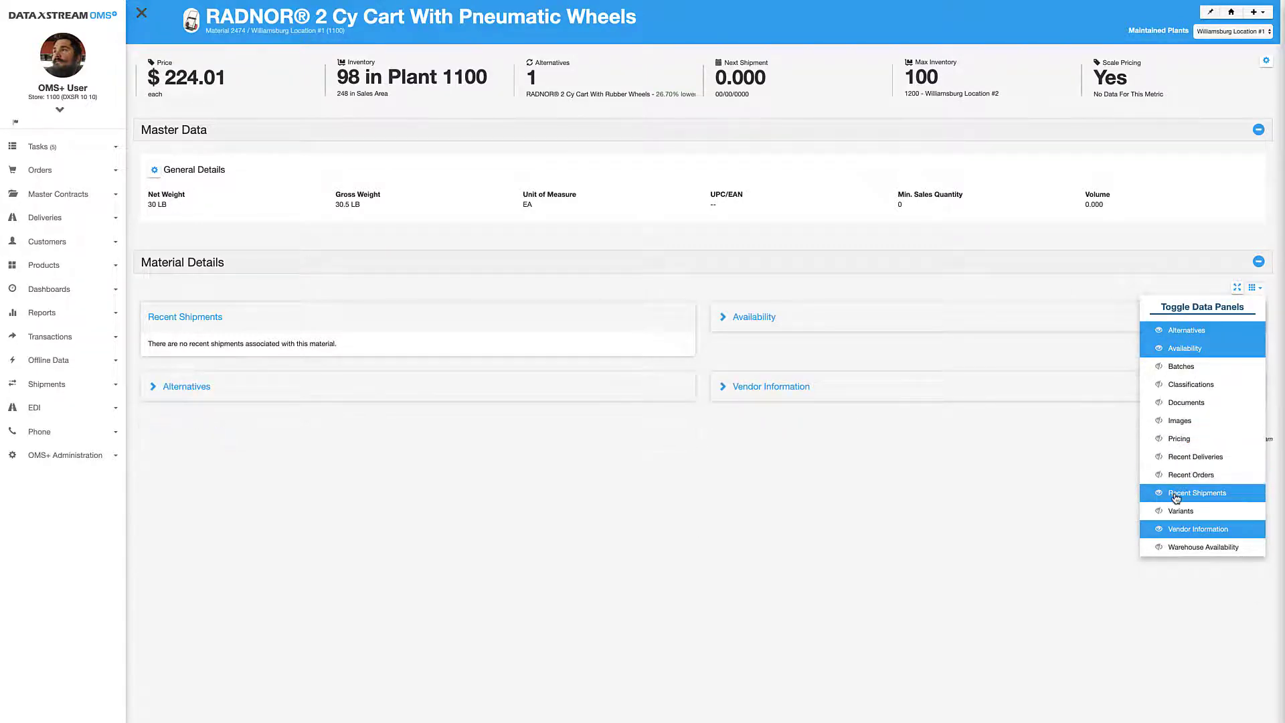
click(1176, 496)
click(1182, 532)
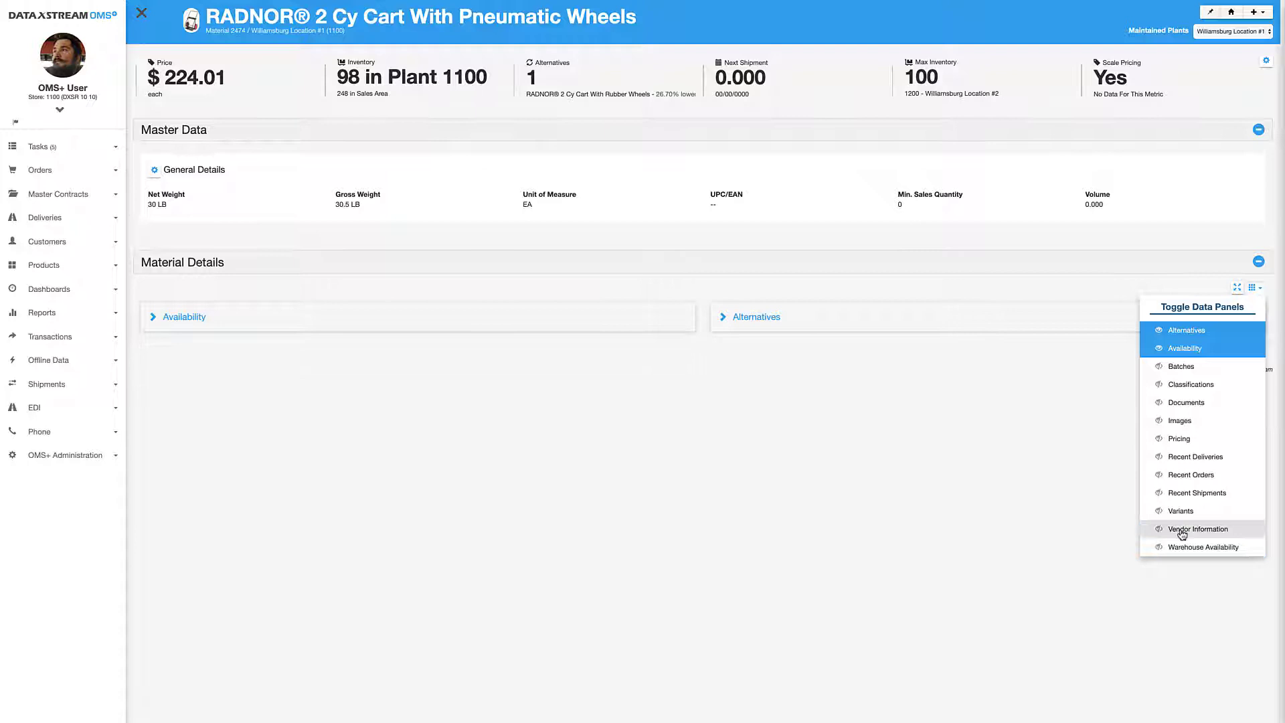
click(1065, 500)
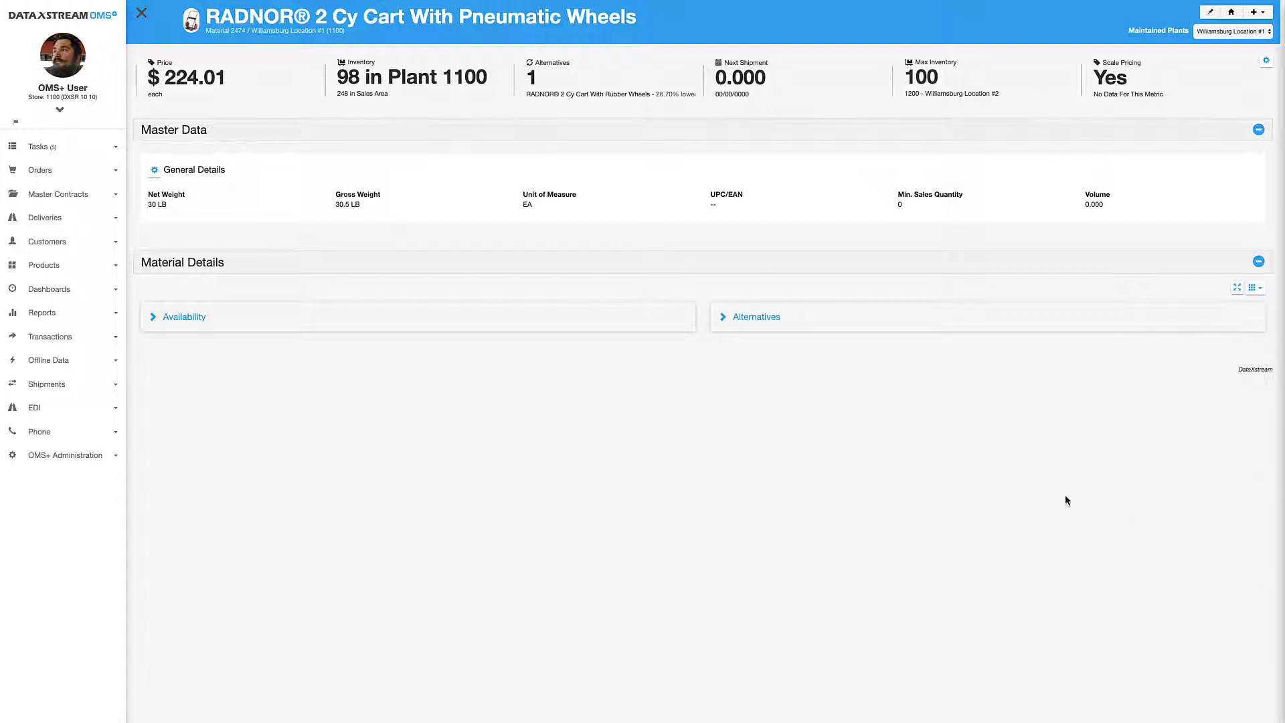
click(720, 317)
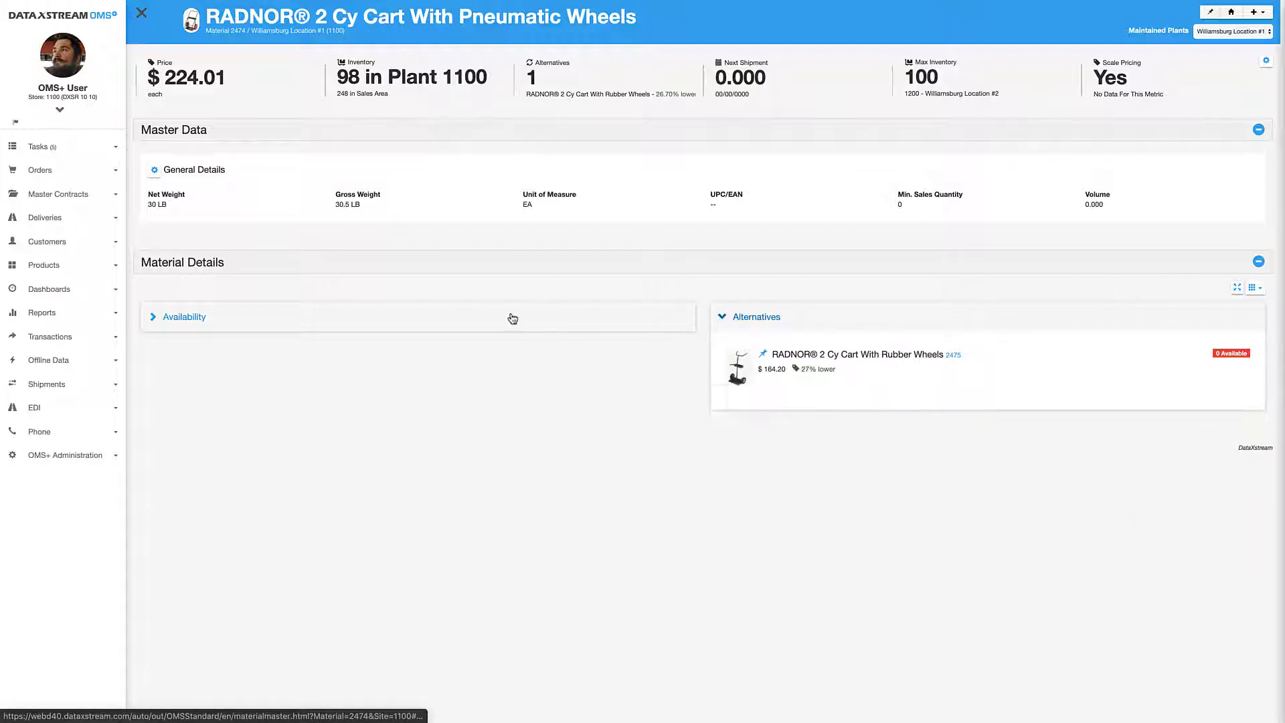
click(482, 318)
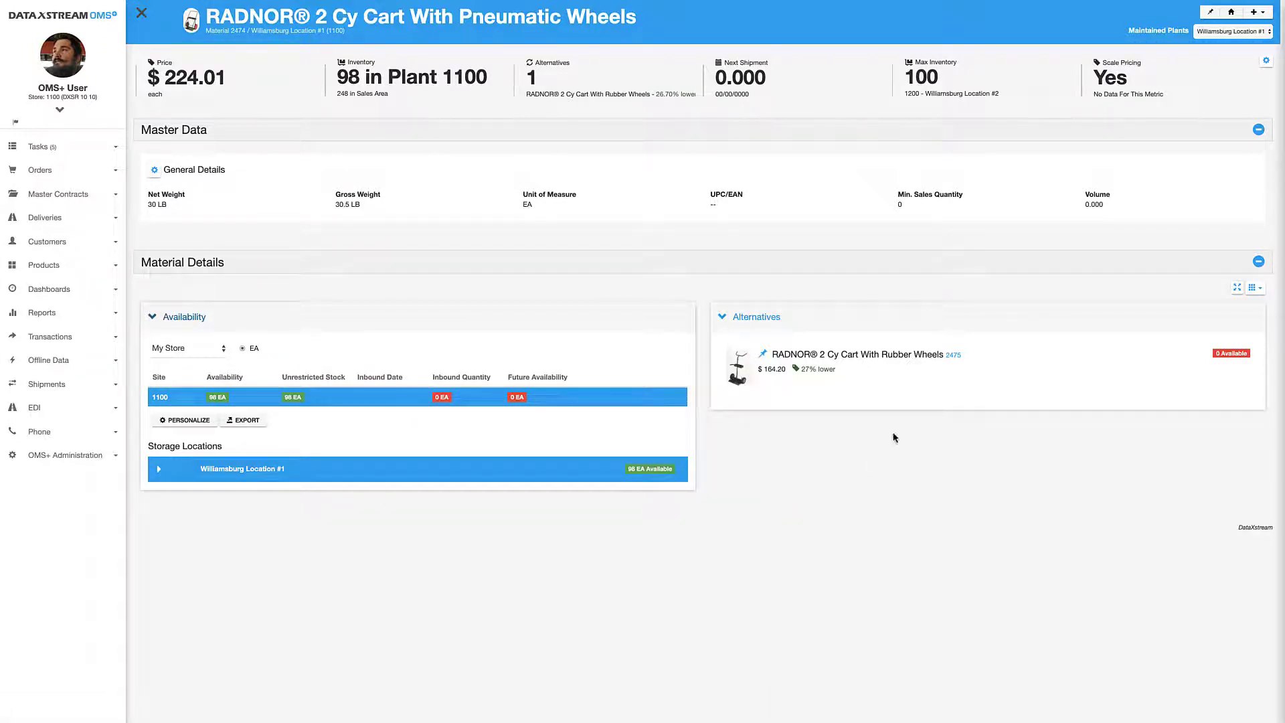
- Move Alternatives ahead of Availability, narrow it two sizes, and make Availability full width
click(1236, 288)
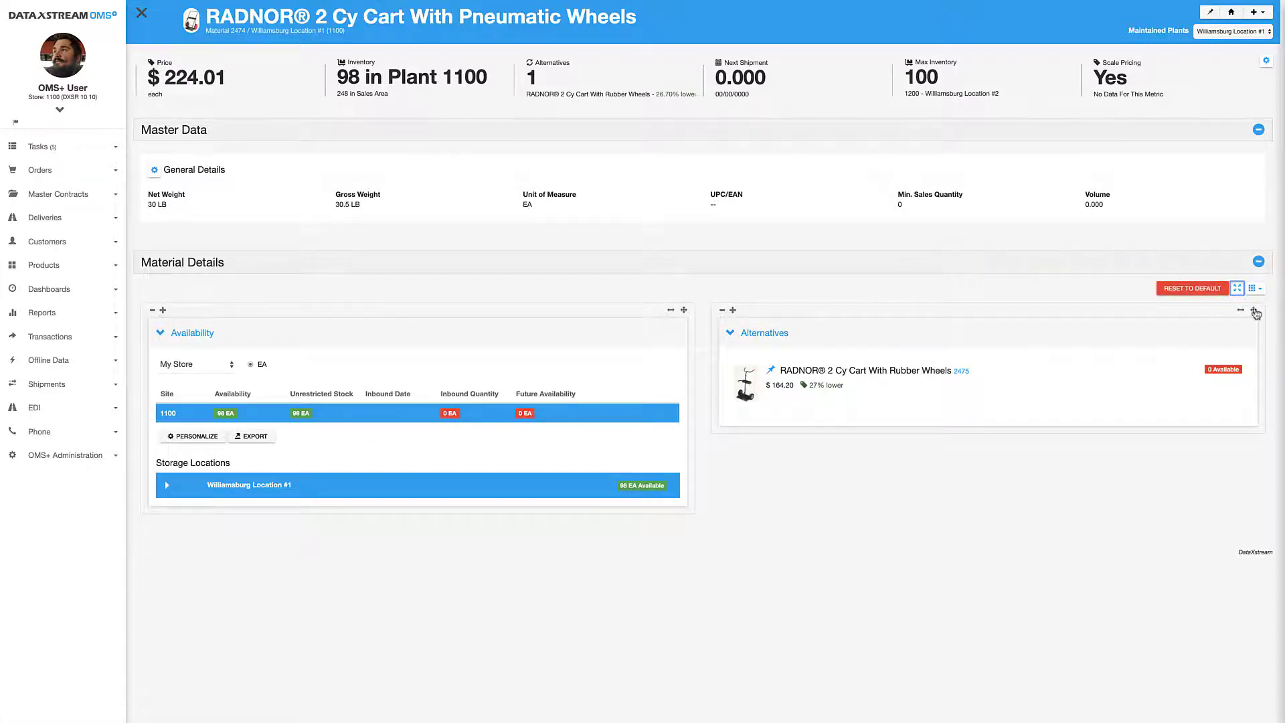
mouse_move(1254, 315)
mouse_down()
mouse_move(509, 319)
mouse_move(524, 325)
mouse_up()
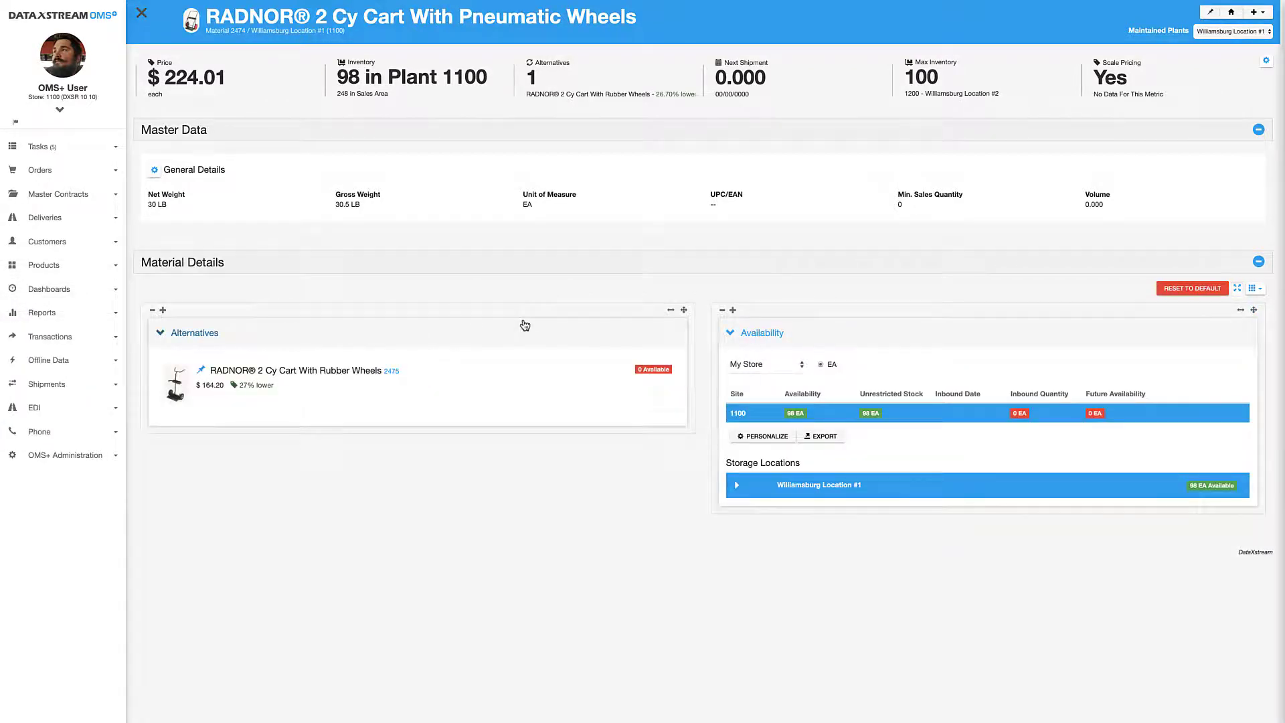
click(151, 316)
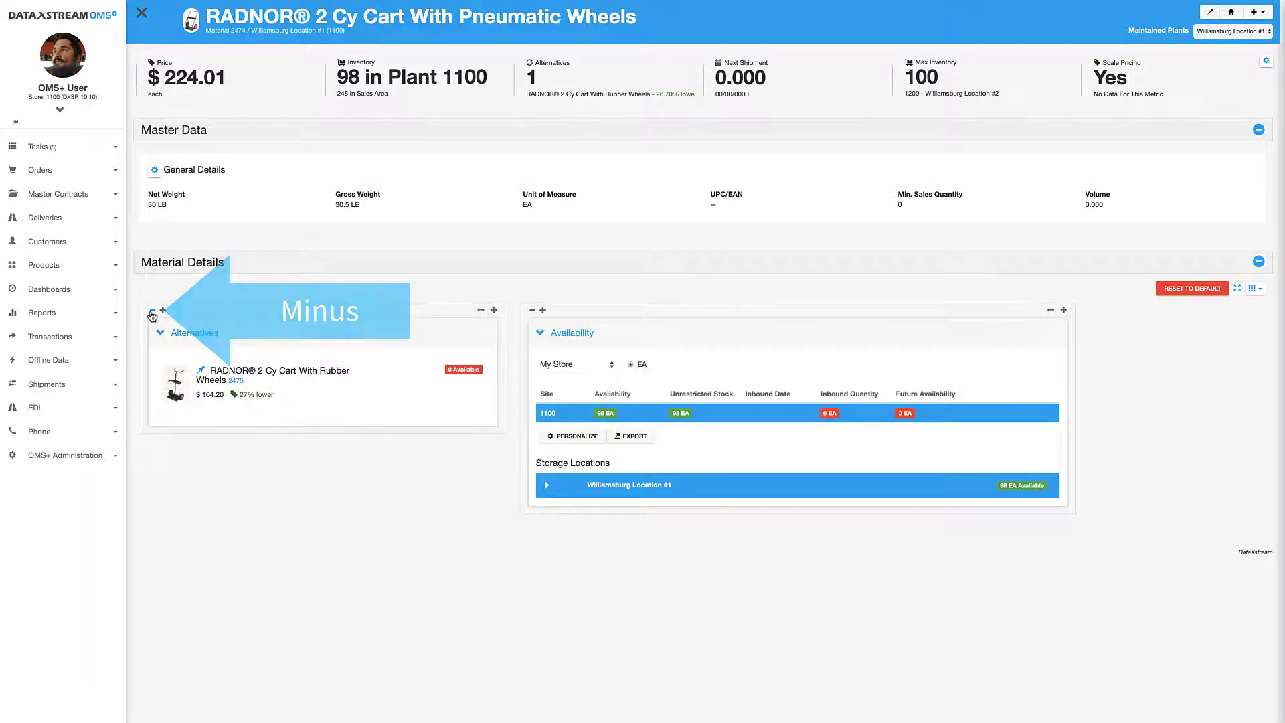
click(152, 315)
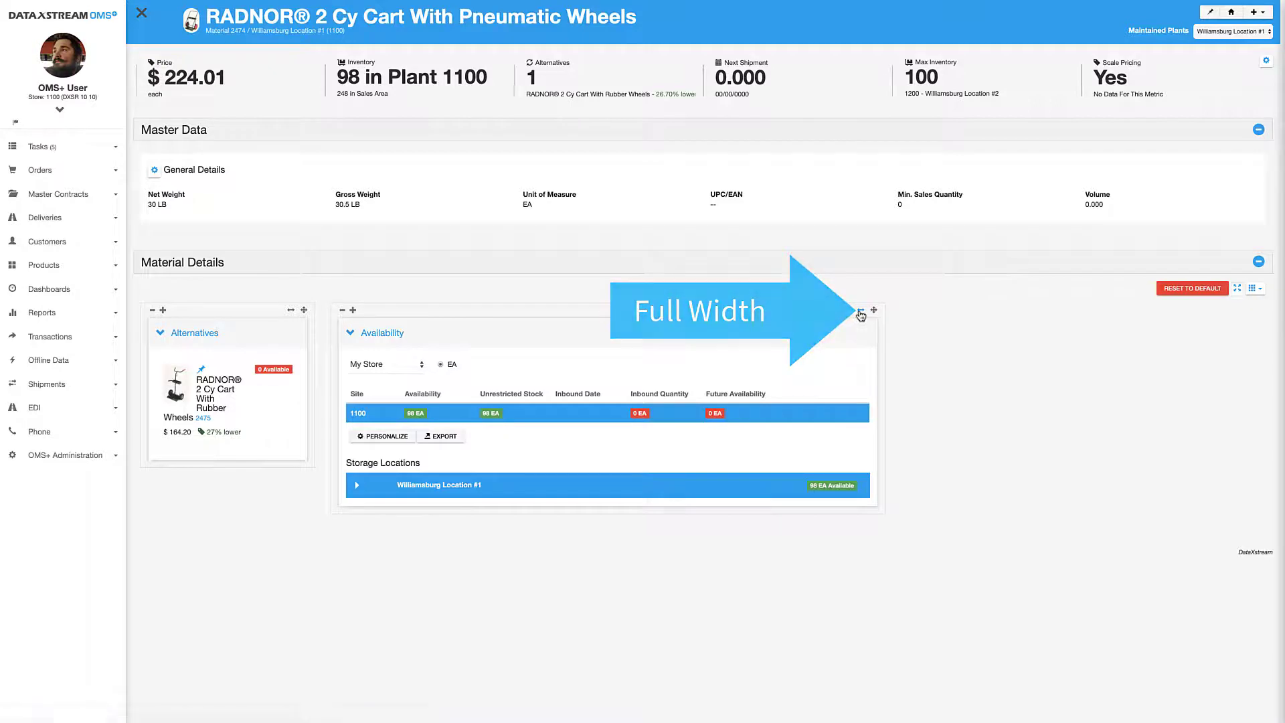
click(861, 309)
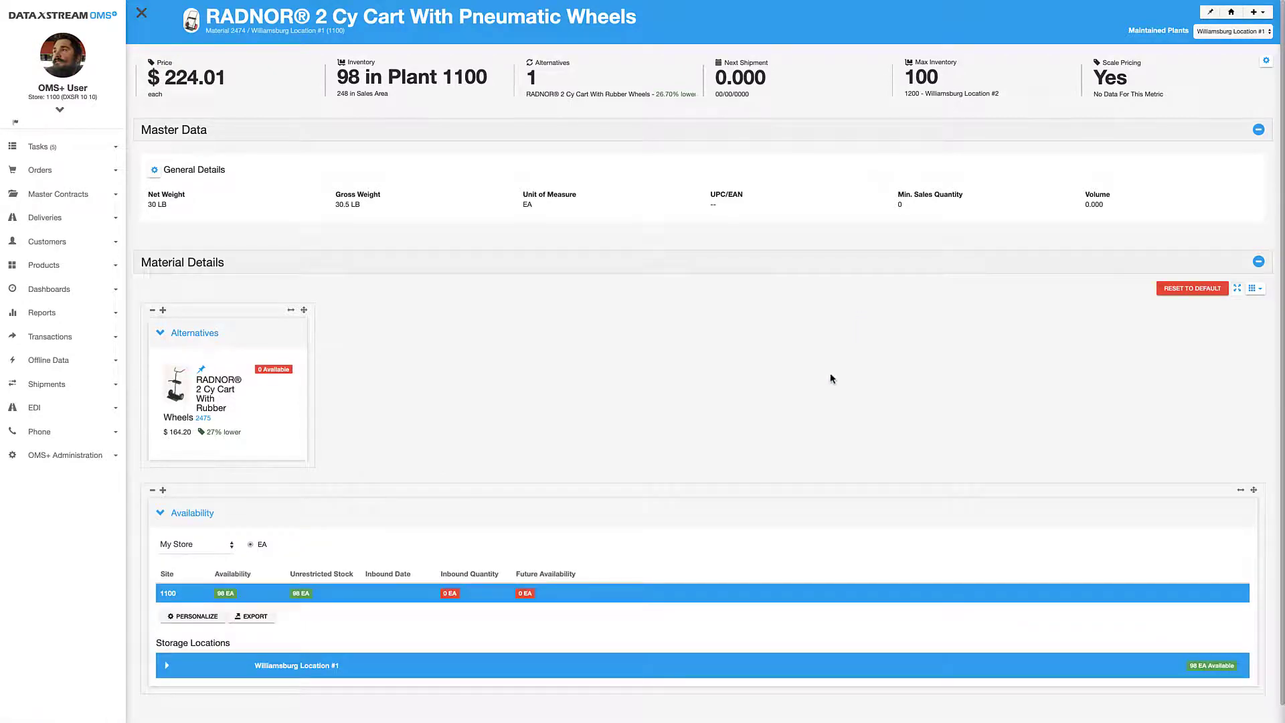
click(1238, 290)
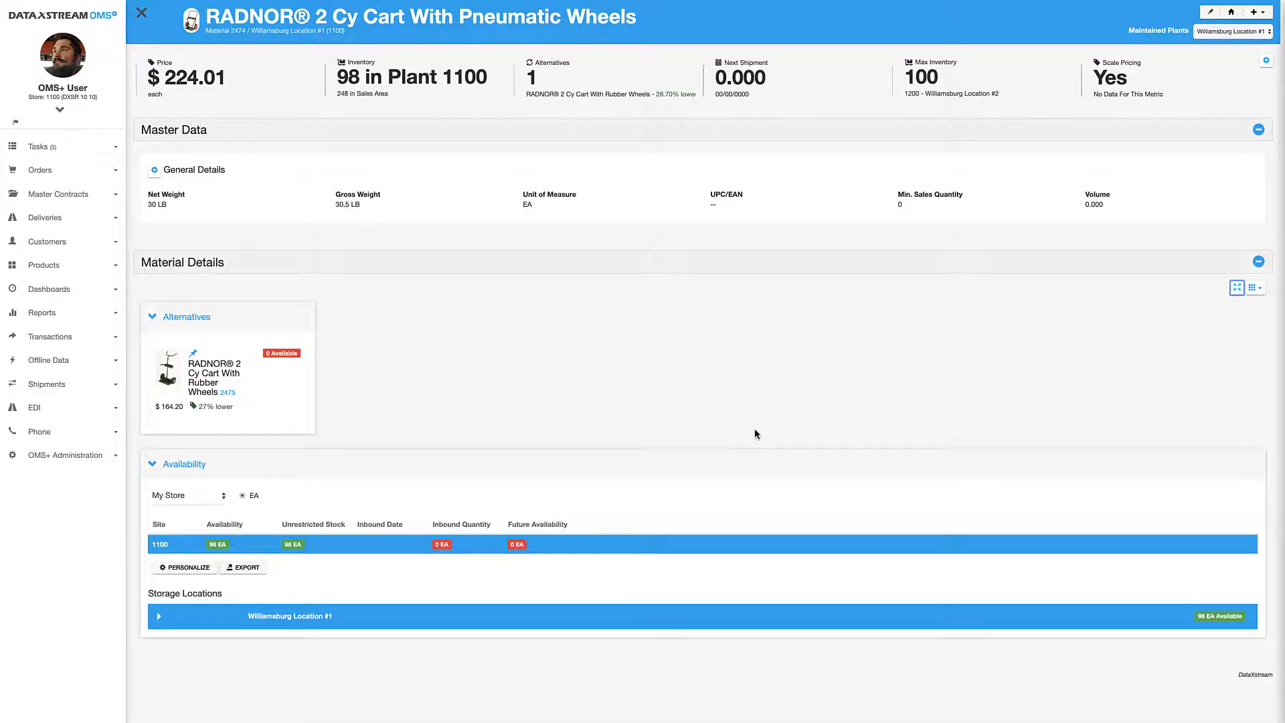
- Switch the Availability site selection from My Store to Maintained
click(221, 498)
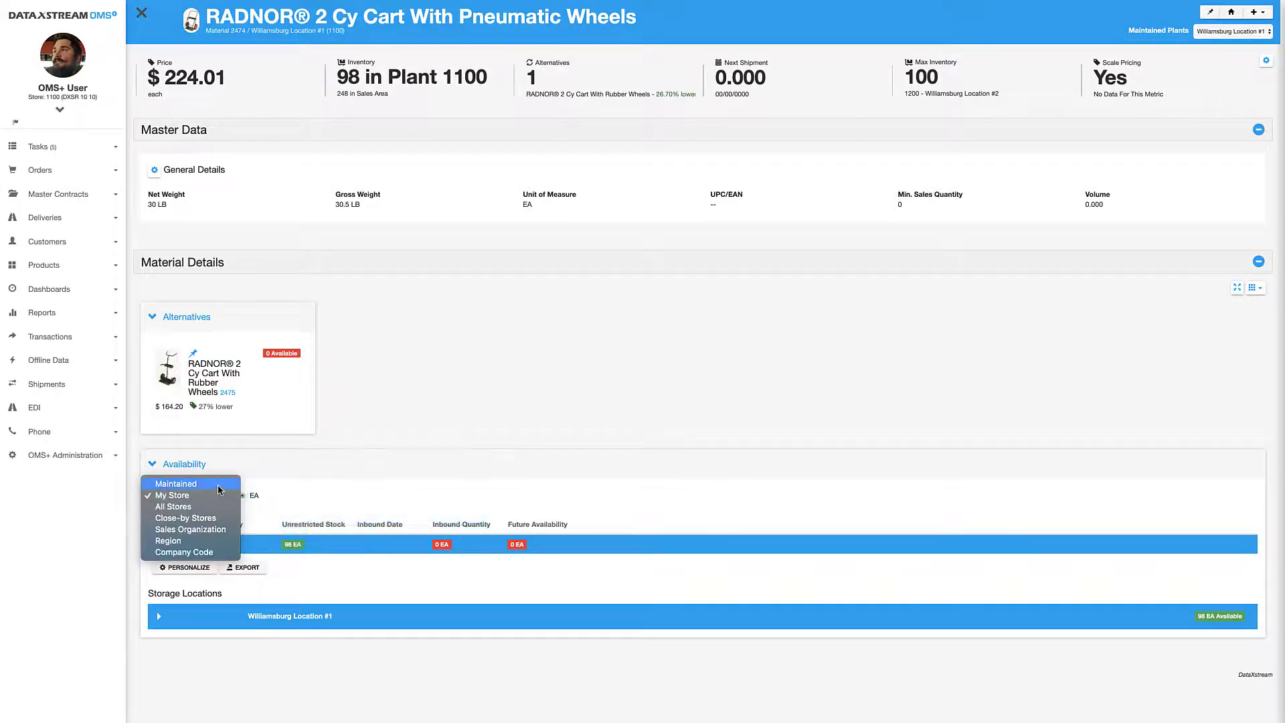
click(219, 487)
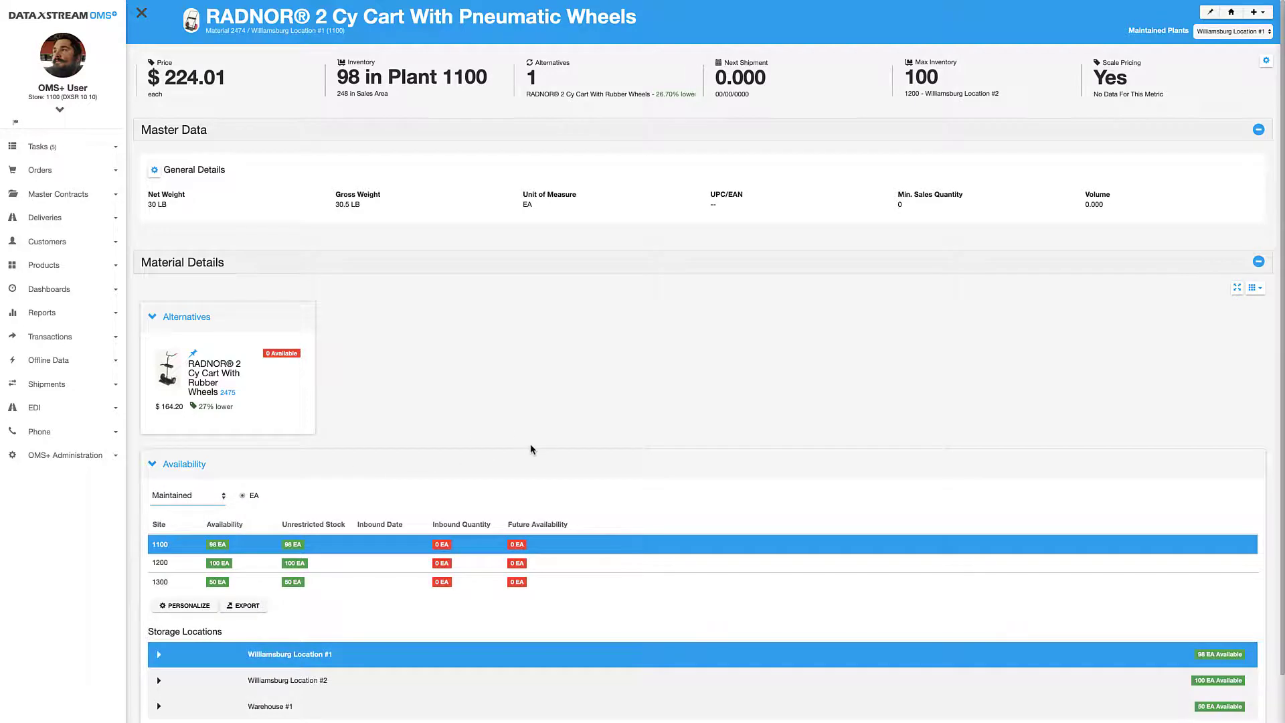
scroll(531, 449, down, 1)
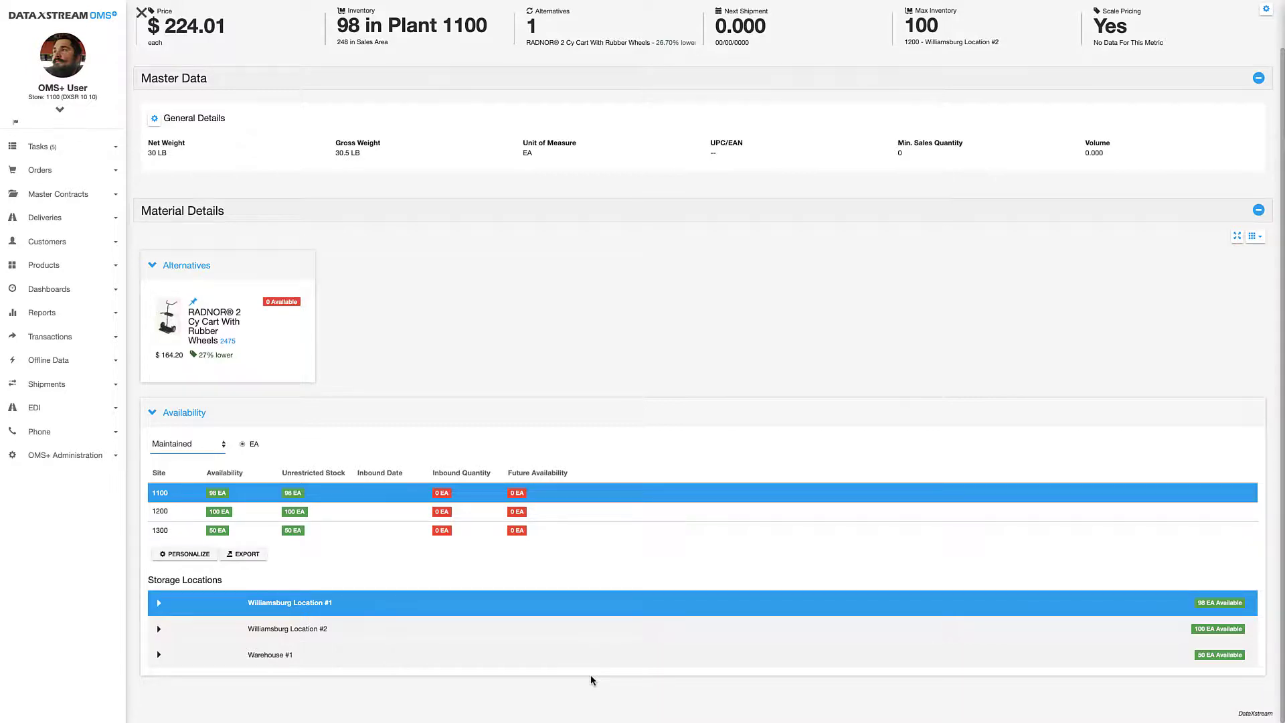
scroll(590, 680, up, 1)
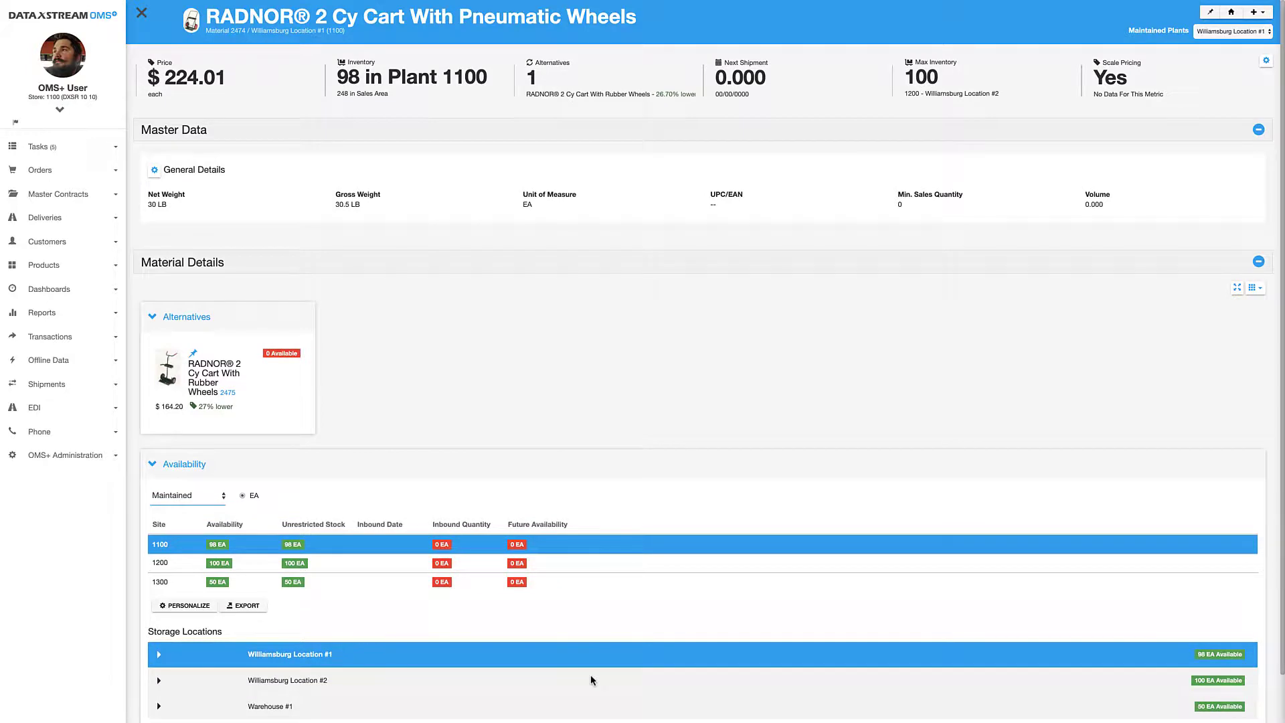